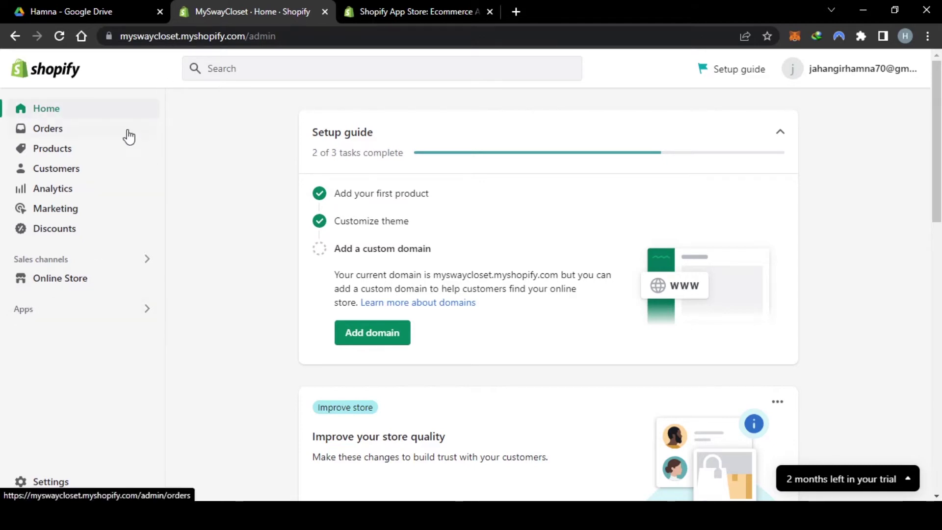
# Switch to the App Store tab, where Fraud Filter is listed as free and installed.
pyautogui.click(388, 11)
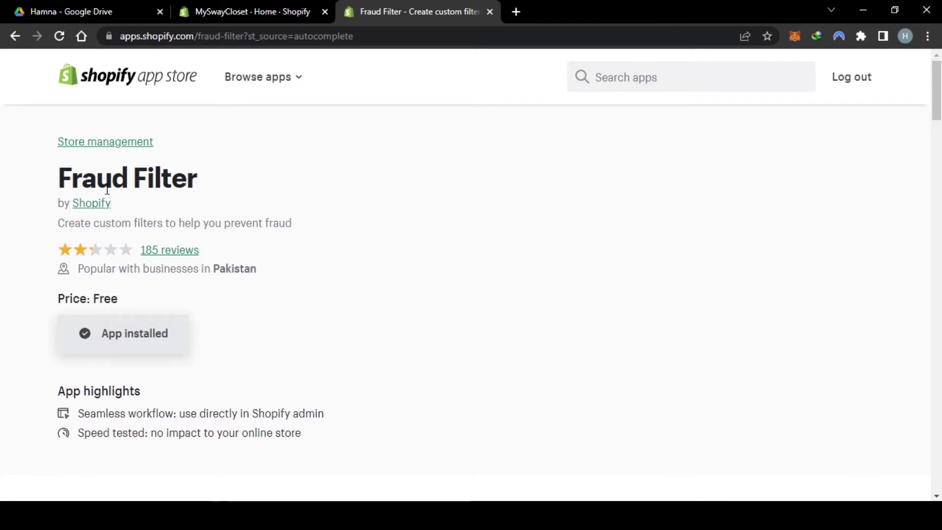
pyautogui.moveTo(107, 190); pyautogui.dragTo(246, 183)
pyautogui.click(250, 183)
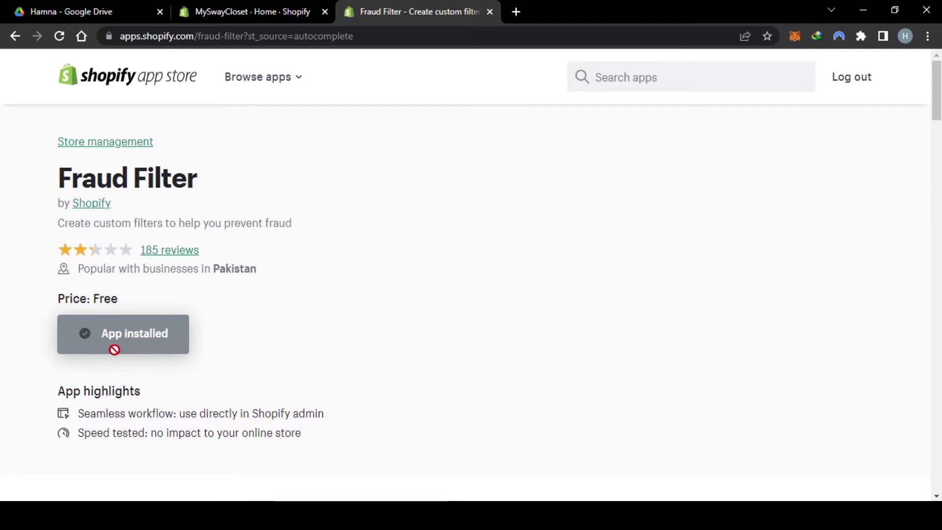
# Open Fraud Filter from Settings > Apps and sales channels and launch the app.
pyautogui.click(286, 8)
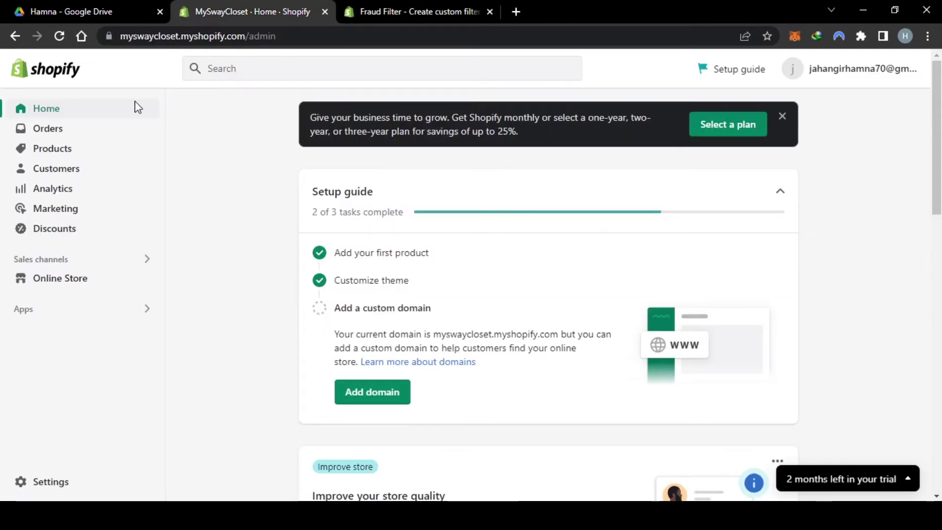
pyautogui.click(441, 2)
pyautogui.click(251, 7)
pyautogui.click(38, 484)
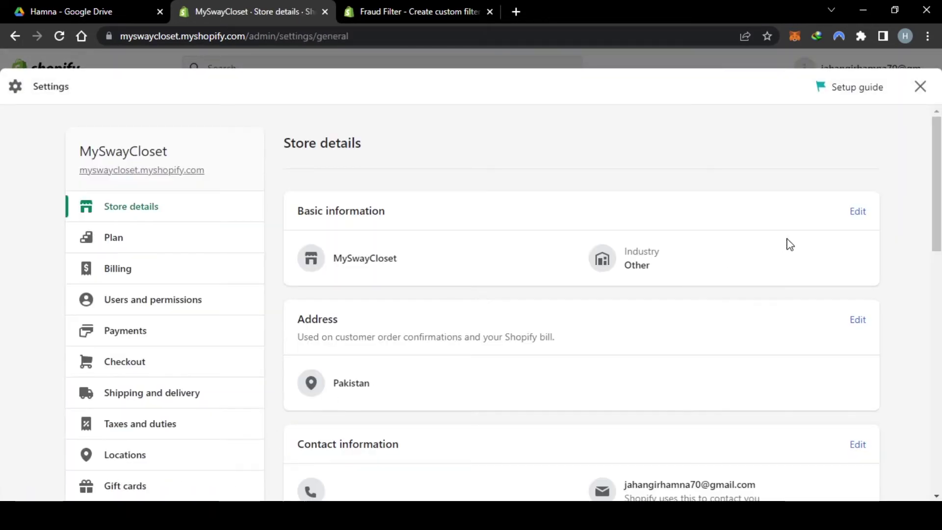
pyautogui.scroll(-5, 421, 176)
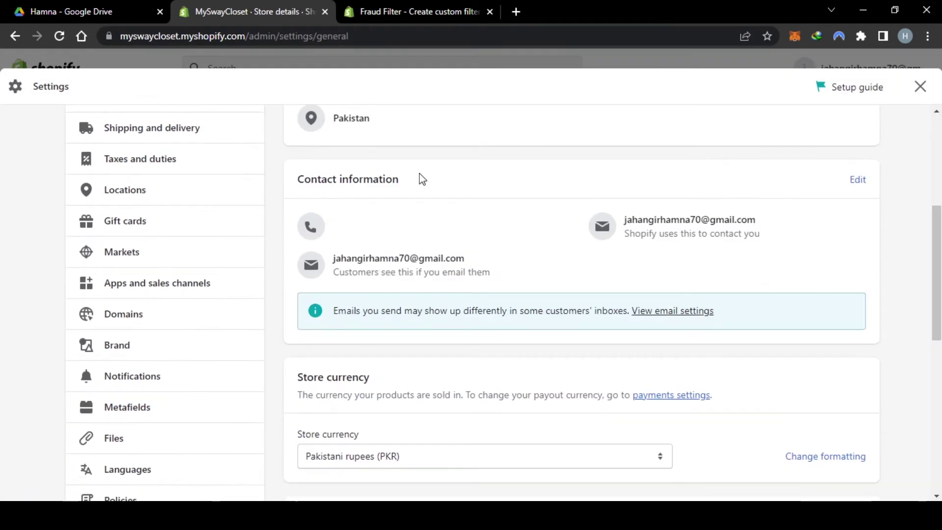
pyautogui.click(172, 288)
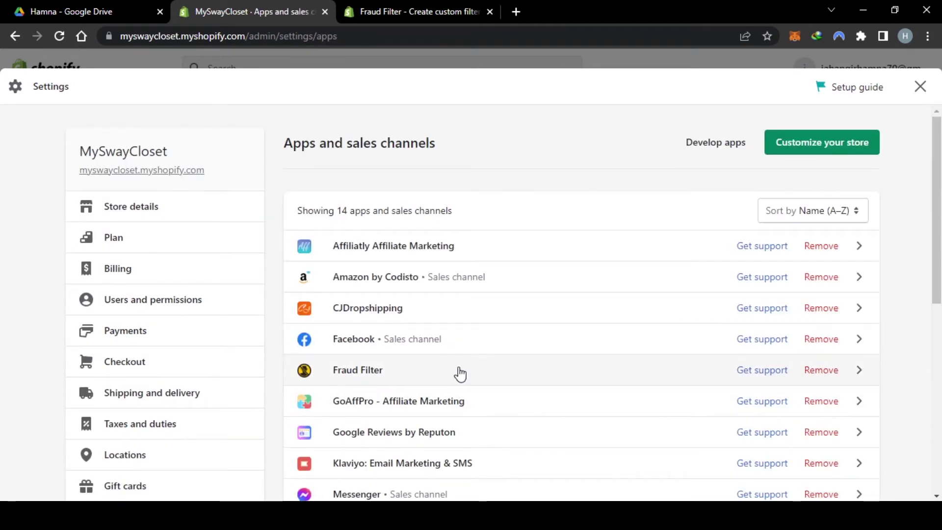
pyautogui.click(536, 370)
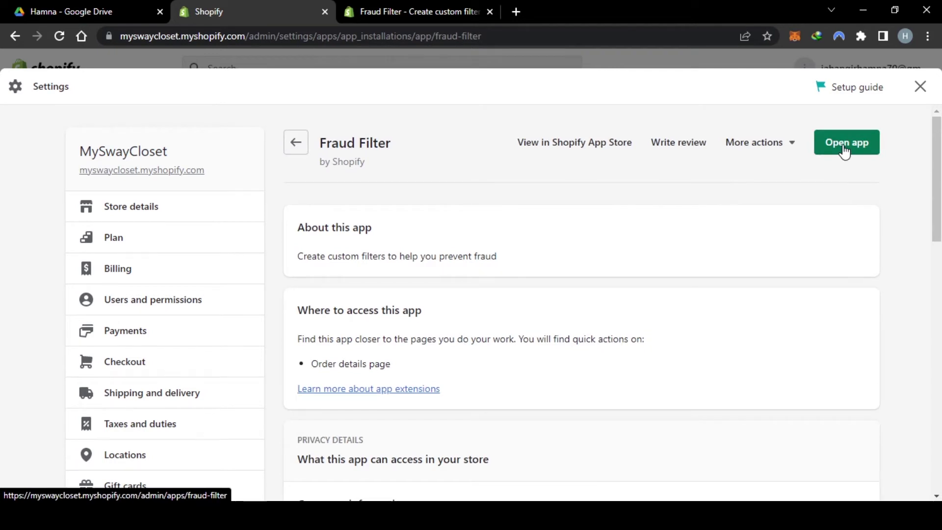
pyautogui.click(844, 152)
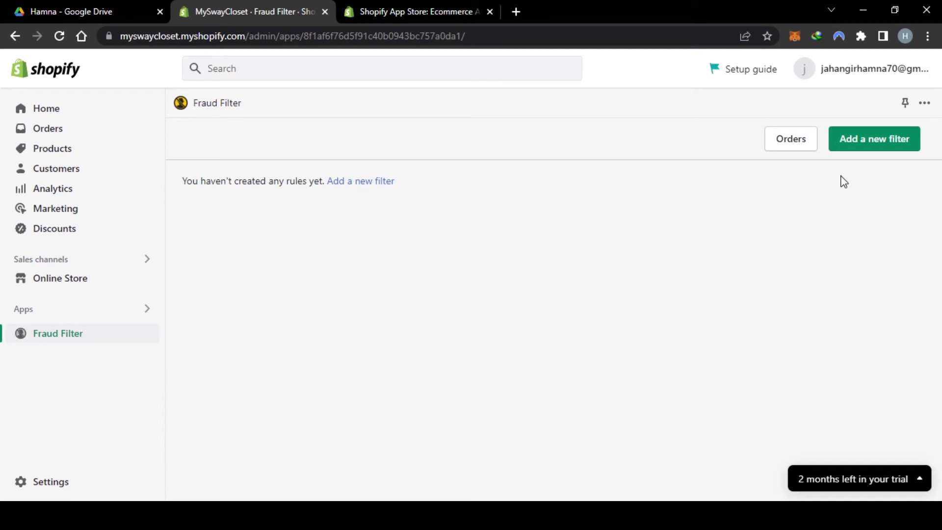
# Add a new filter named 'Block customers', keeping the Cancel Order action.
pyautogui.click(881, 141)
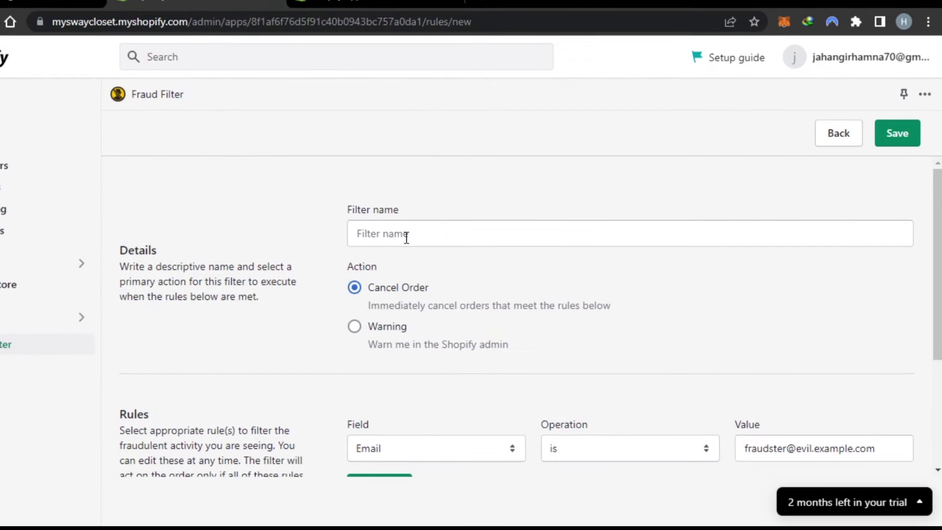
pyautogui.click(424, 235)
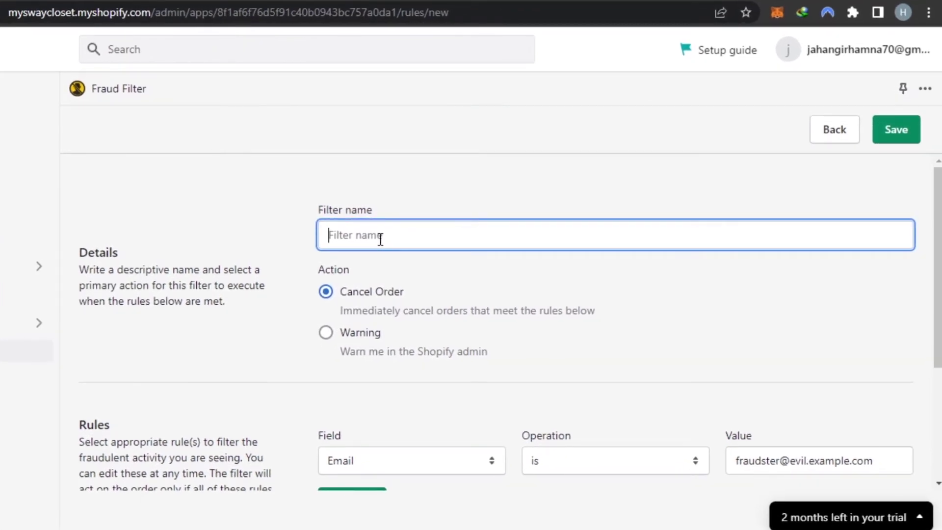
pyautogui.write('Block customers')
pyautogui.moveTo(328, 230)
pyautogui.mouseDown()
pyautogui.moveTo(434, 223)
pyautogui.moveTo(326, 233)
pyautogui.mouseUp()
pyautogui.click(430, 218)
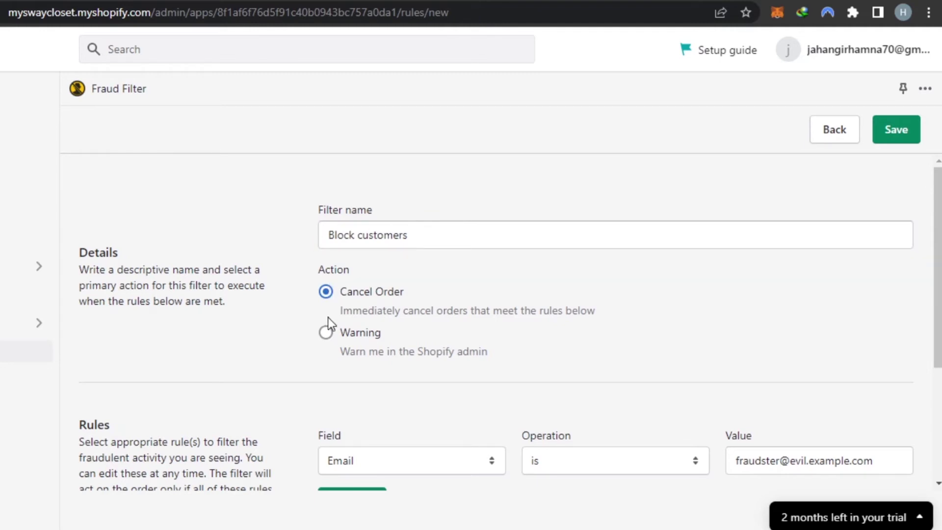
pyautogui.moveTo(332, 311); pyautogui.dragTo(555, 320)
pyautogui.click(597, 320)
# Keep the rule field as Email and change its operation to 'is not'.
pyautogui.moveTo(937, 293); pyautogui.dragTo(937, 396)
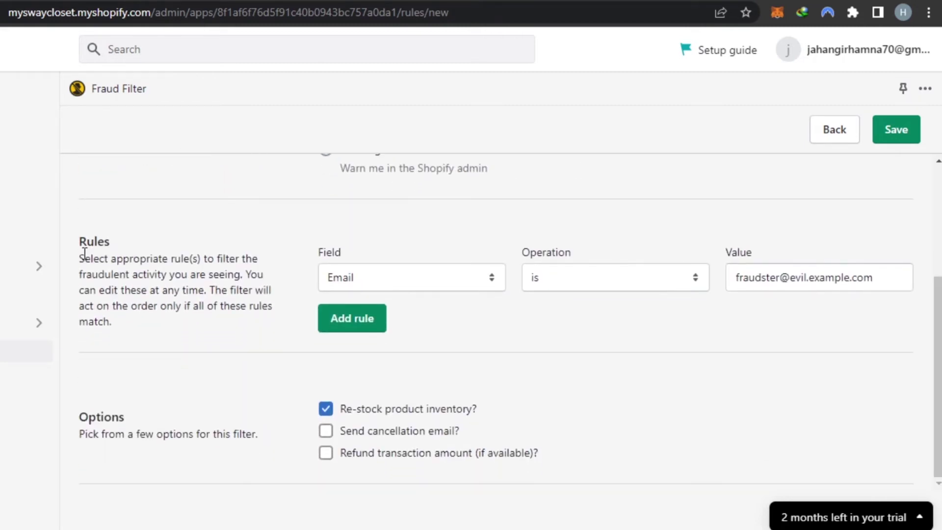
pyautogui.click(395, 274)
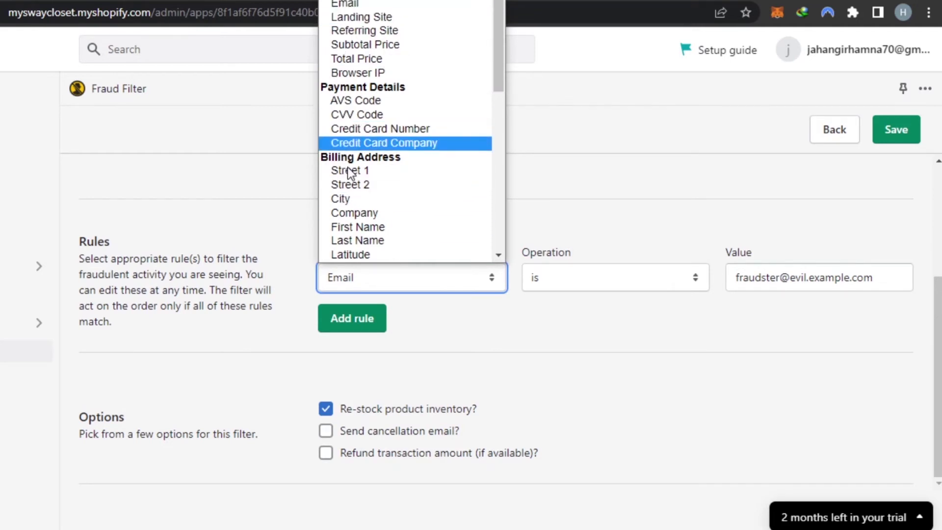
pyautogui.click(566, 339)
pyautogui.click(618, 286)
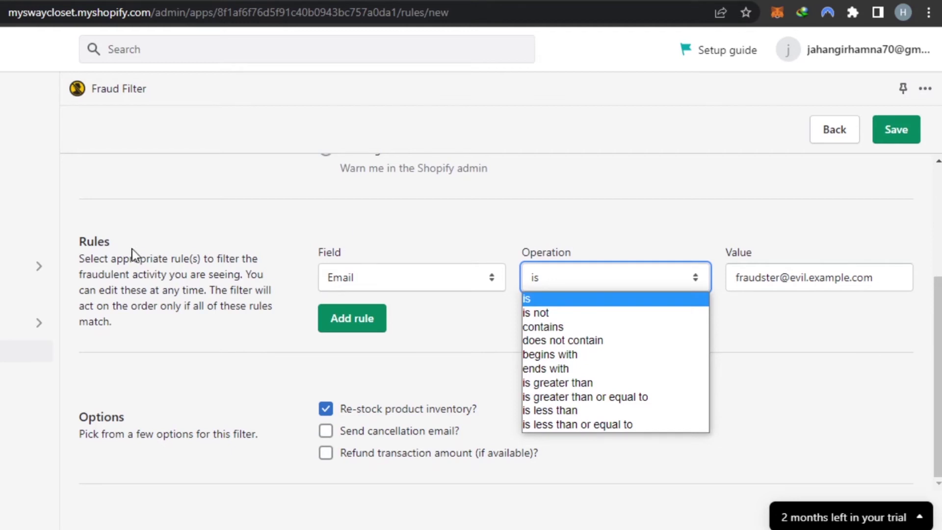
pyautogui.click(399, 282)
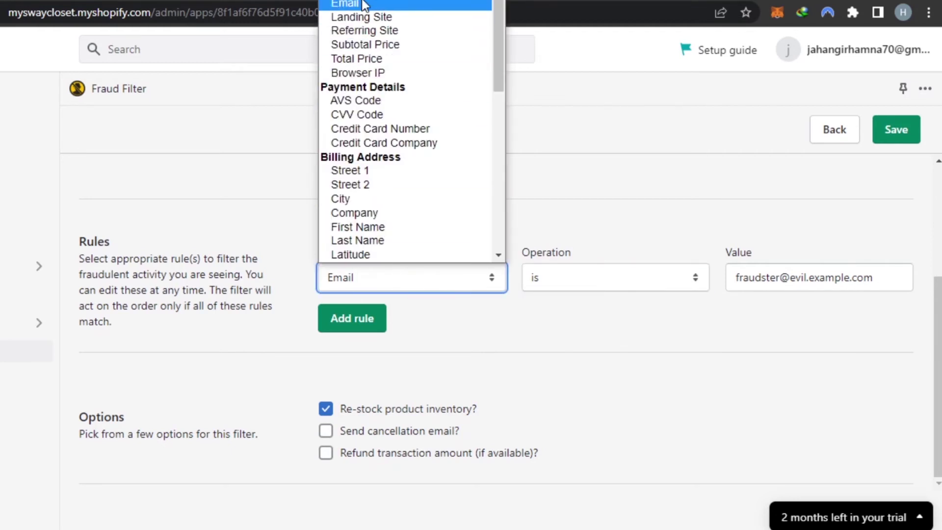
pyautogui.click(617, 275)
pyautogui.click(608, 312)
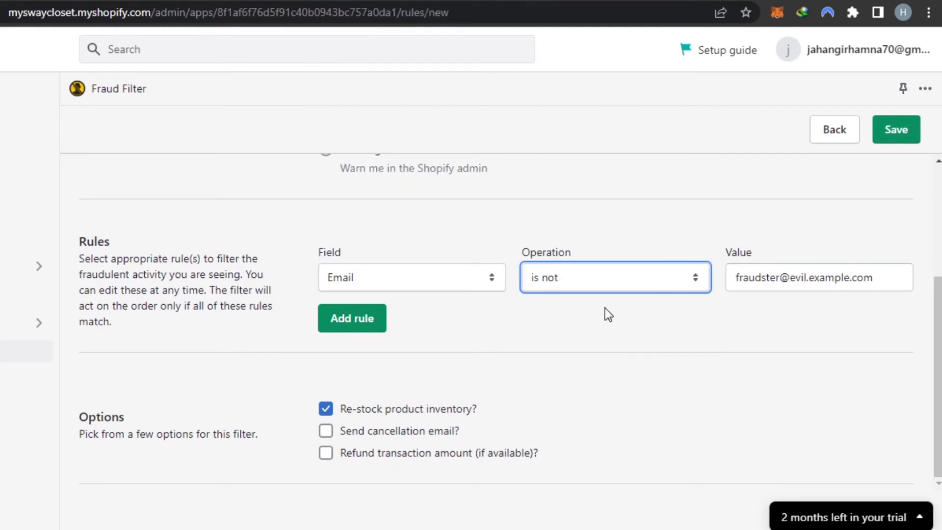
# Correct the rule's e-mail value by inserting the missing dot.
pyautogui.click(785, 278)
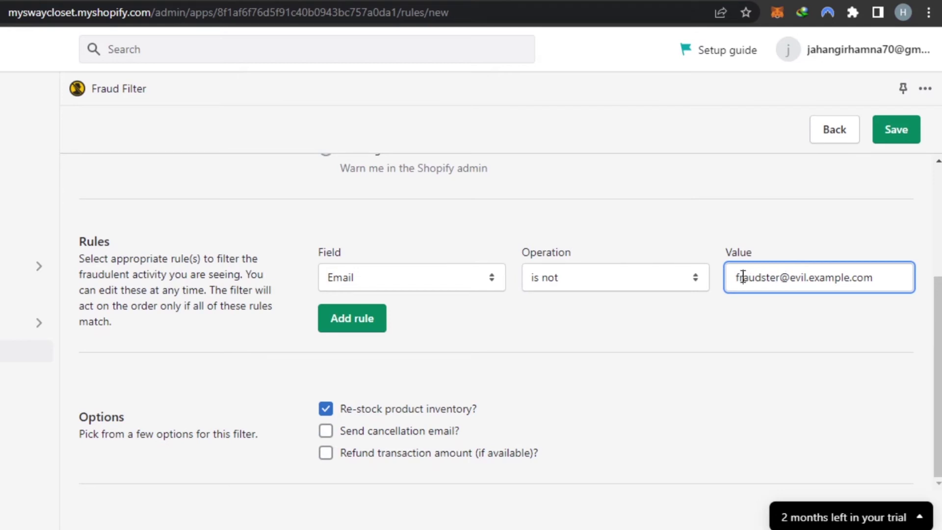
pyautogui.moveTo(743, 277); pyautogui.dragTo(859, 277)
pyautogui.click(858, 278)
pyautogui.click(807, 278)
pyautogui.write('.')
# Review the Block customers filter details and save it, listing it with 0 orders affected.
pyautogui.scroll(4, 803, 268)
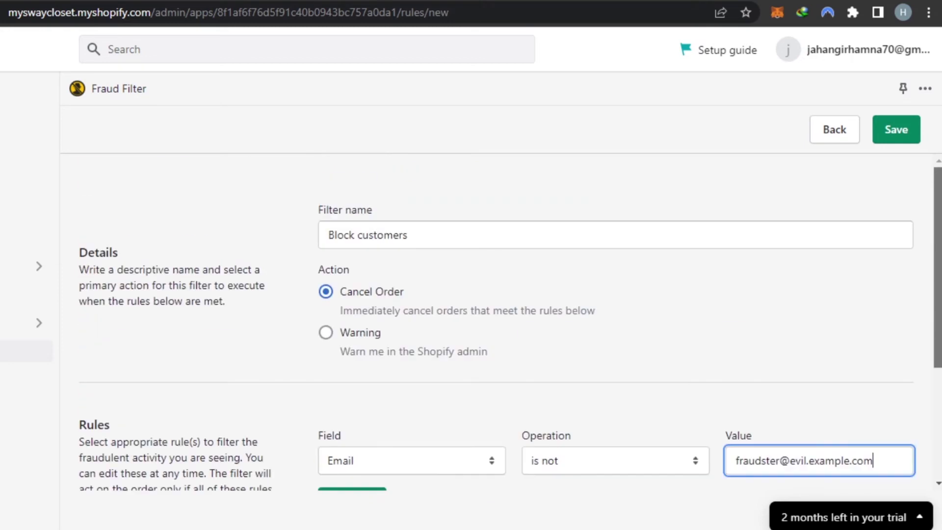
pyautogui.scroll(-4, 802, 269)
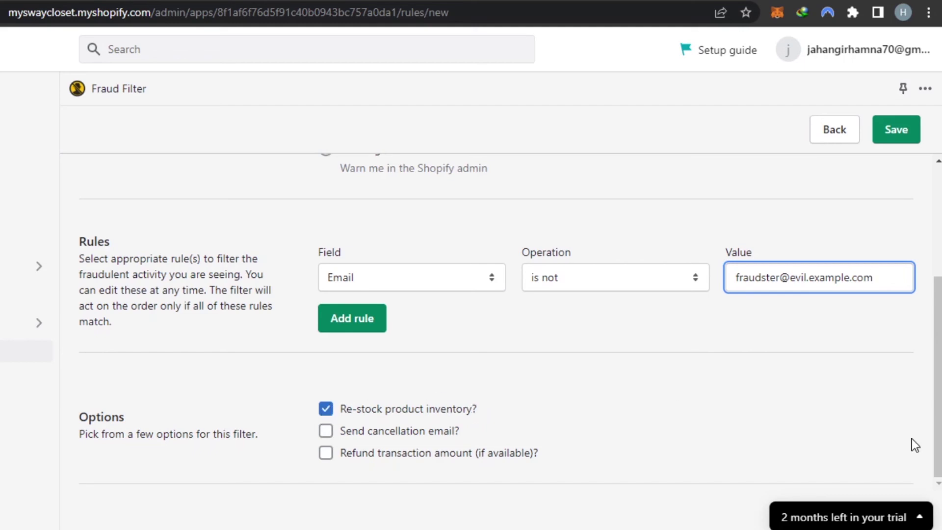
pyautogui.scroll(4, 412, 192)
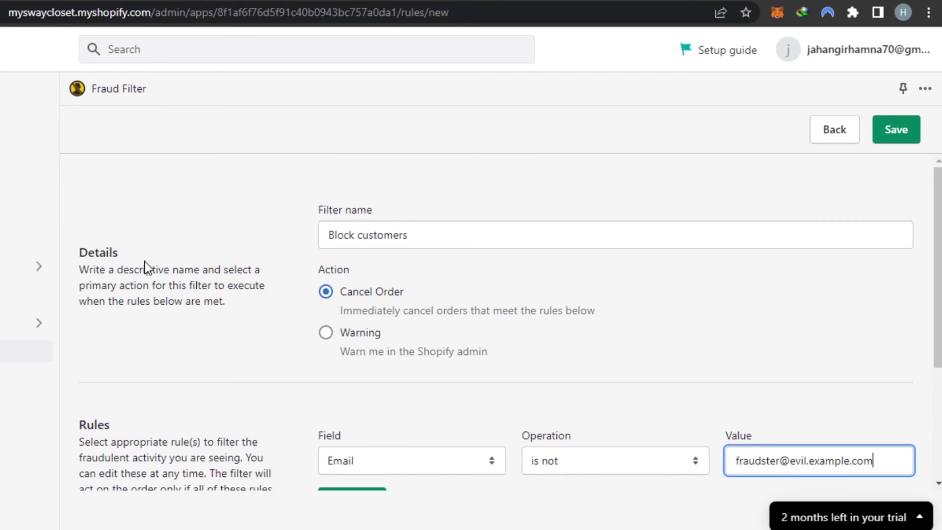
pyautogui.scroll(-4, 808, 294)
pyautogui.scroll(4, 510, 324)
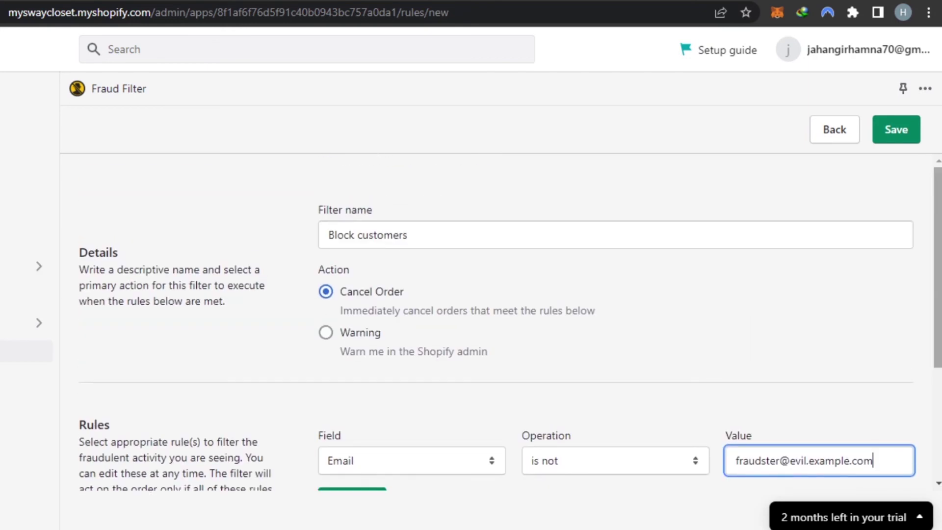
pyautogui.click(903, 132)
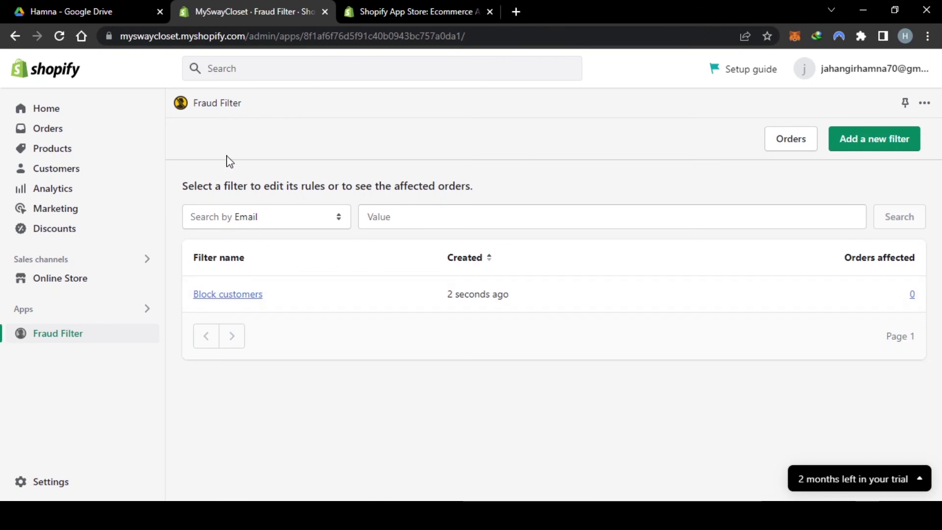
# Go back to the admin Home page and close the Select a plan banner.
pyautogui.click(69, 109)
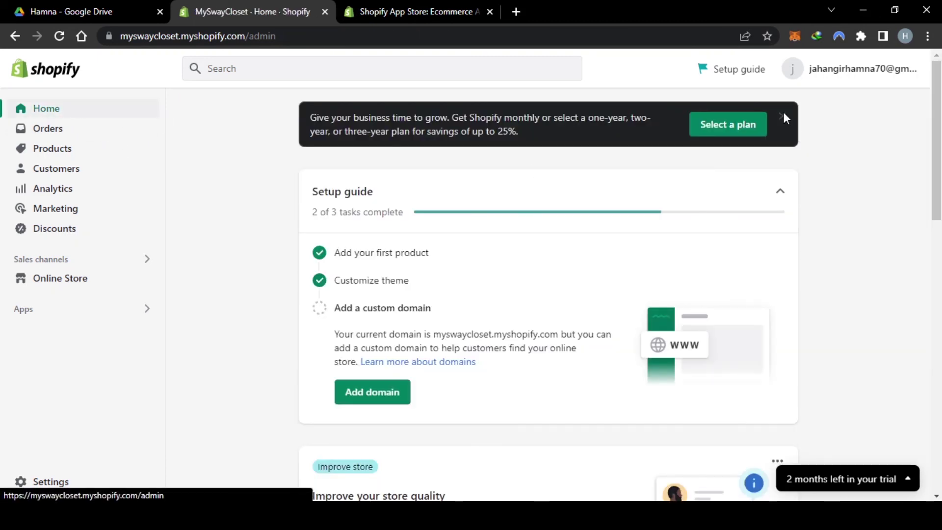
pyautogui.click(782, 117)
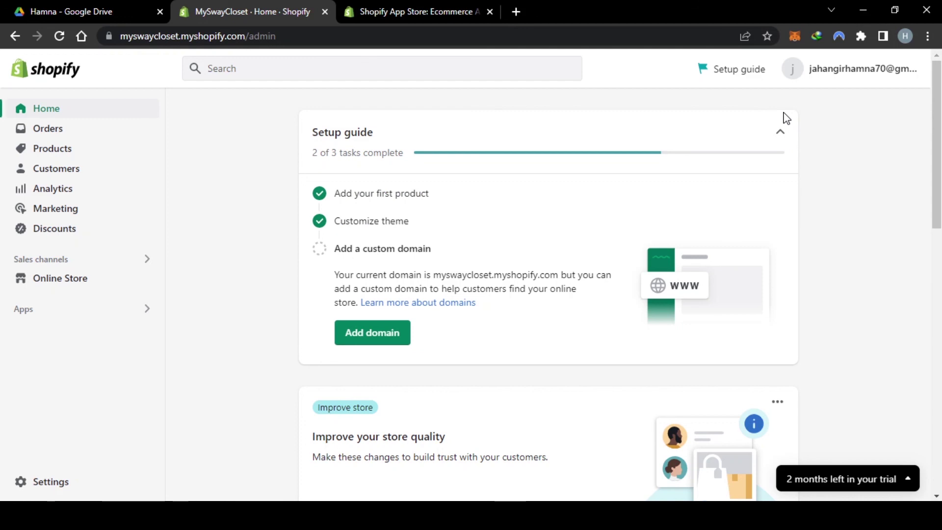